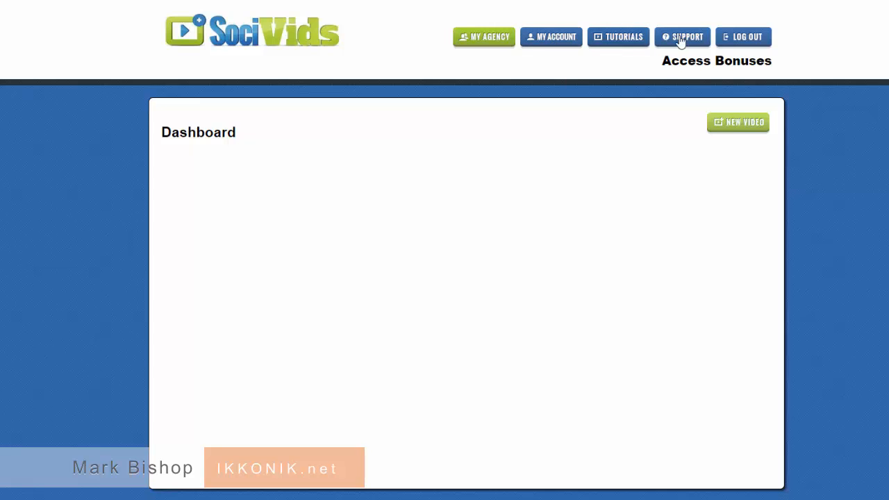
- Create a new video from the SociVids Dashboard, which opens its settings as 'Video 210'
click(750, 128)
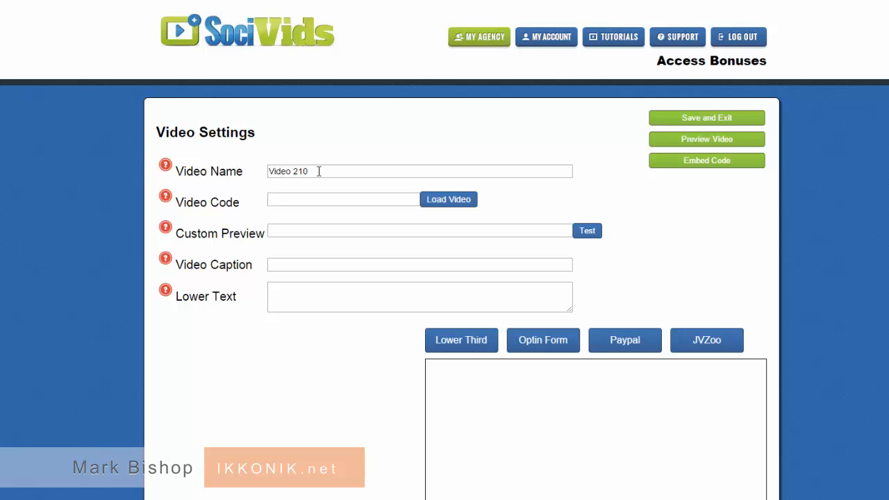
- Rename the video from 'Video 210' to 'Test #1'
drag(319, 171, 265, 172)
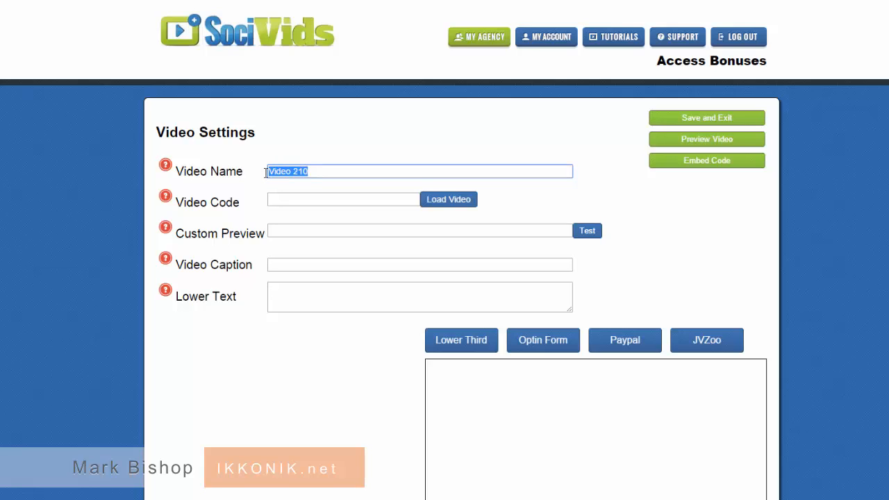
text(Test)
text( -)
text(0)
key(BackSpace)
text(1)
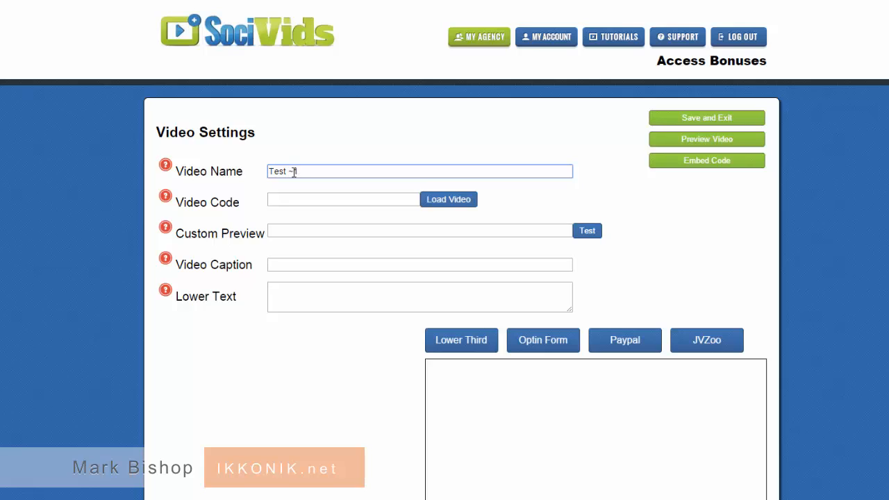
key(Left)
key(BackSpace)
text(#)
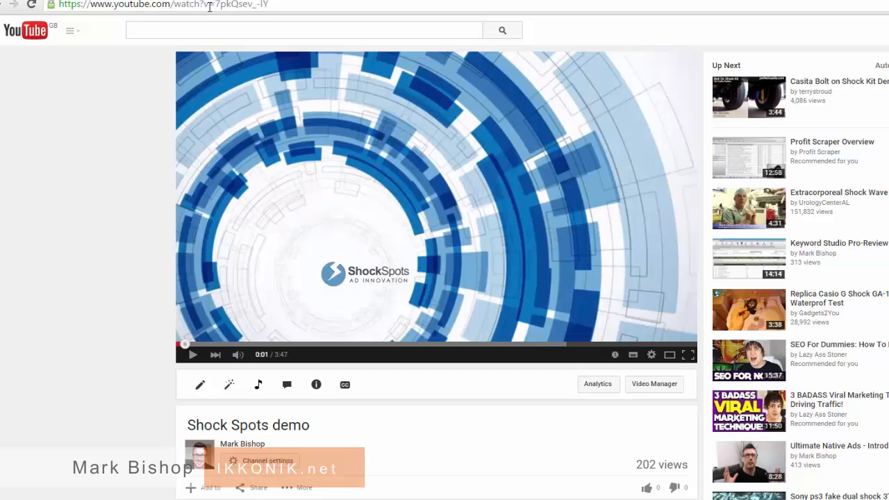
- Copy the Shock Spots demo's video ID after 'v=' in the YouTube address bar
drag(205, 5, 215, 5)
drag(271, 4, 216, 5)
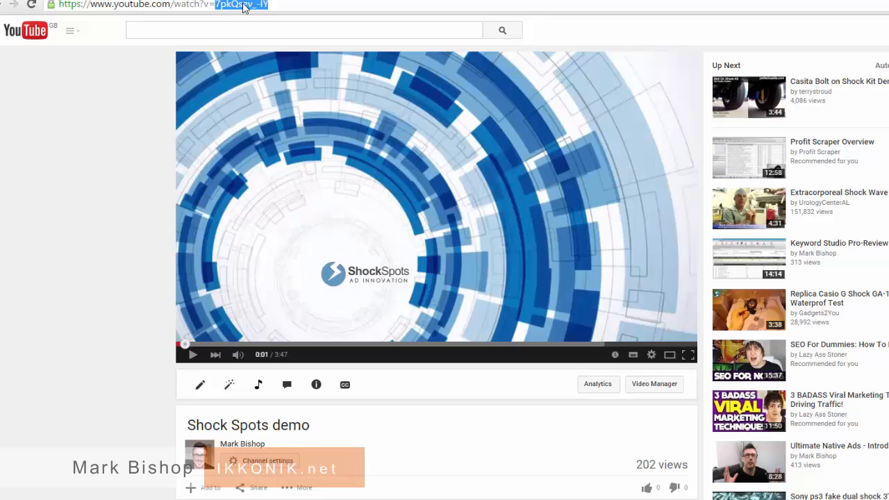
right_click(244, 7)
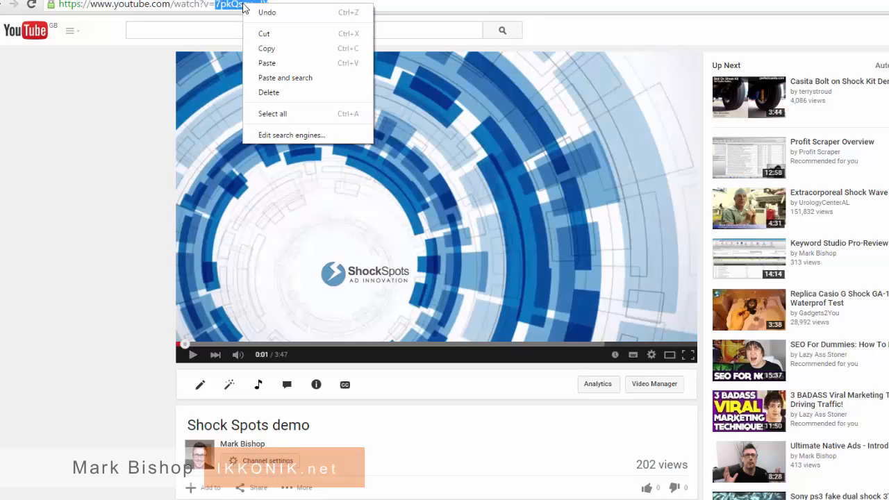
click(266, 49)
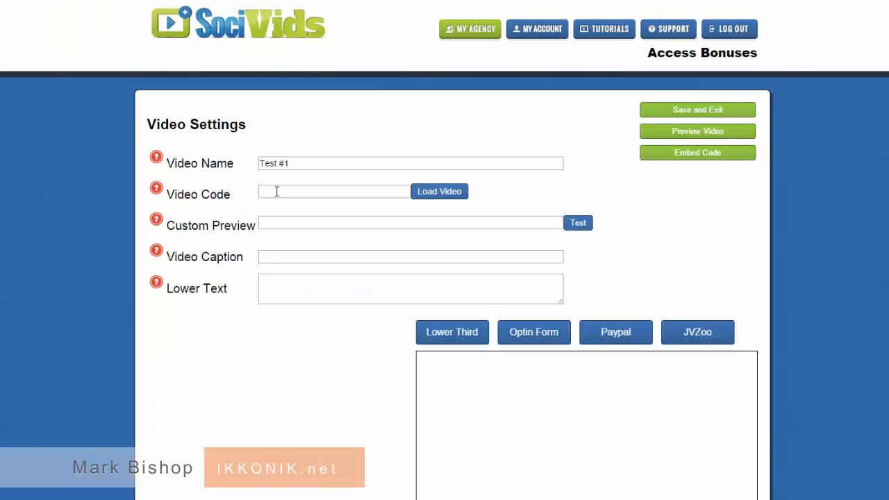
- Paste 7pkQsev_-IY into Video Code and load the Shock Spots demo into the player
right_click(277, 192)
click(327, 263)
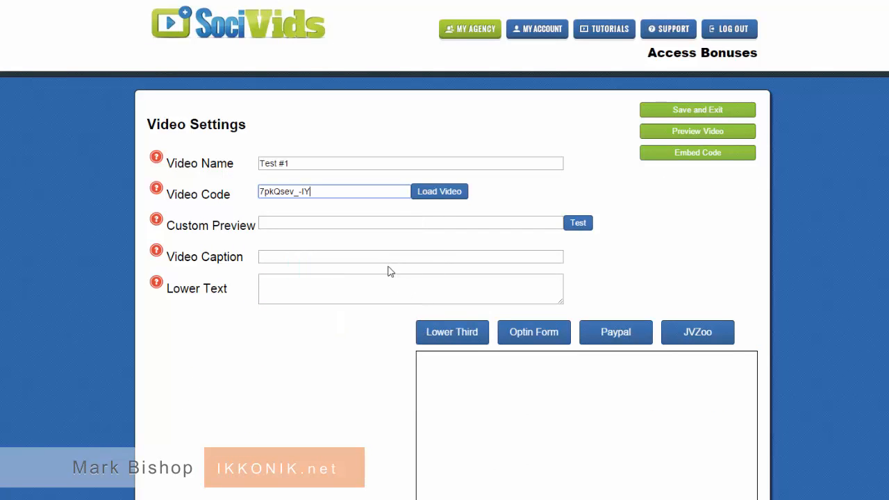
click(436, 193)
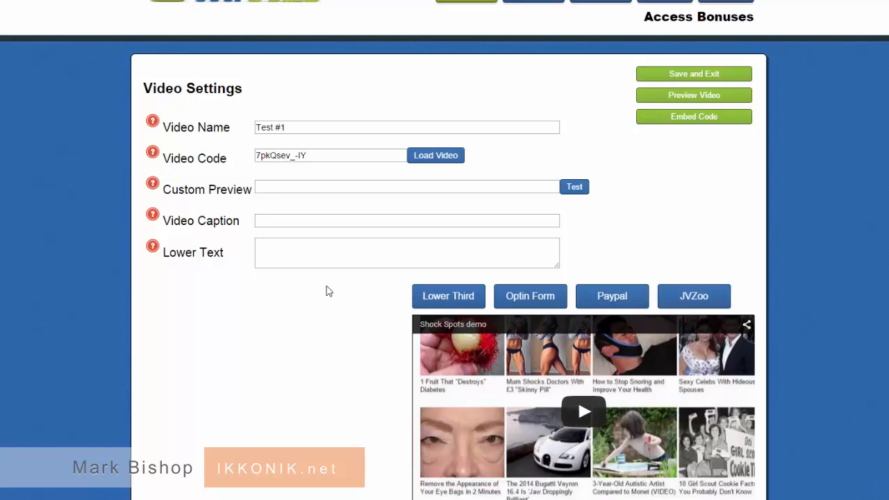
- Paste the Video-ShockSpotsDemo.png URL as the custom preview image and test that it works
right_click(280, 187)
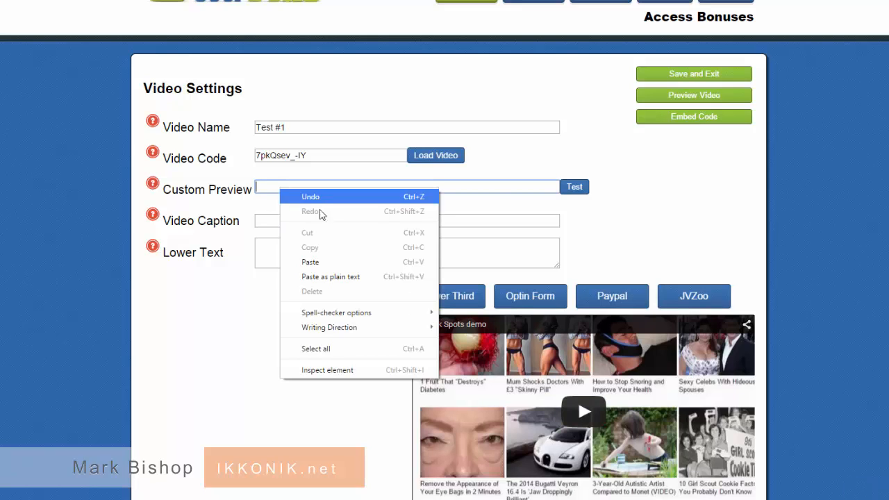
click(316, 258)
click(573, 189)
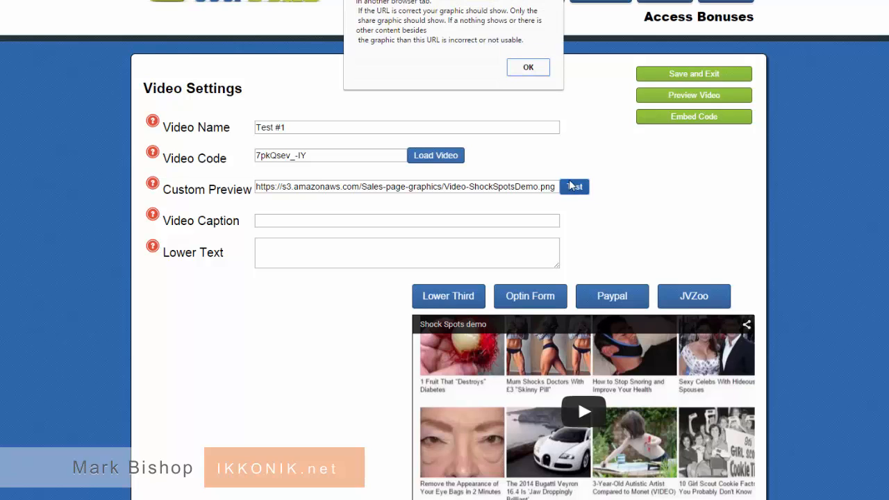
key(Return)
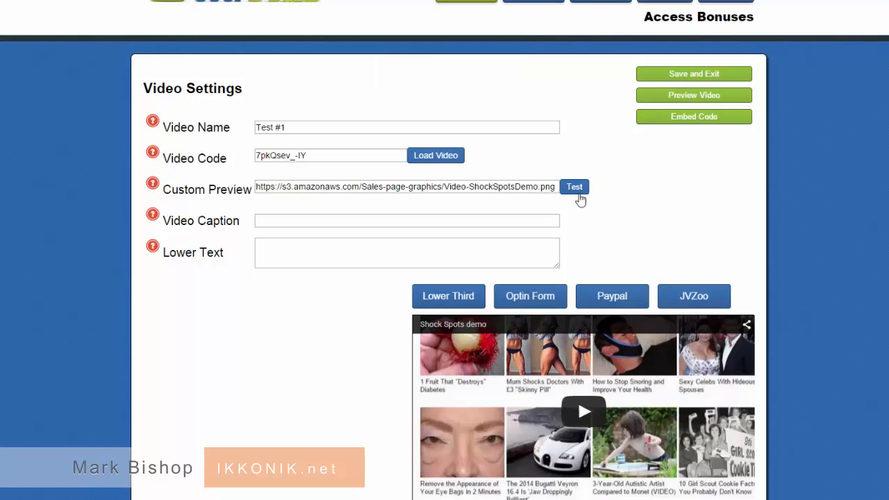
click(574, 189)
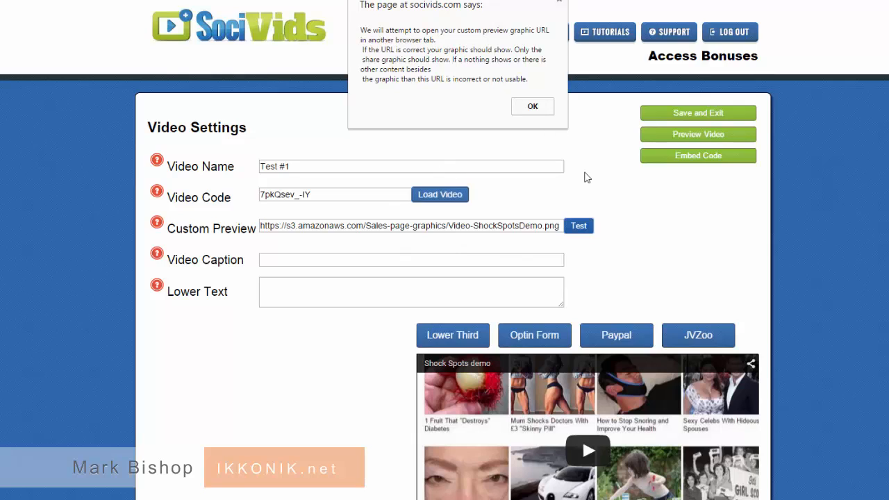
click(531, 111)
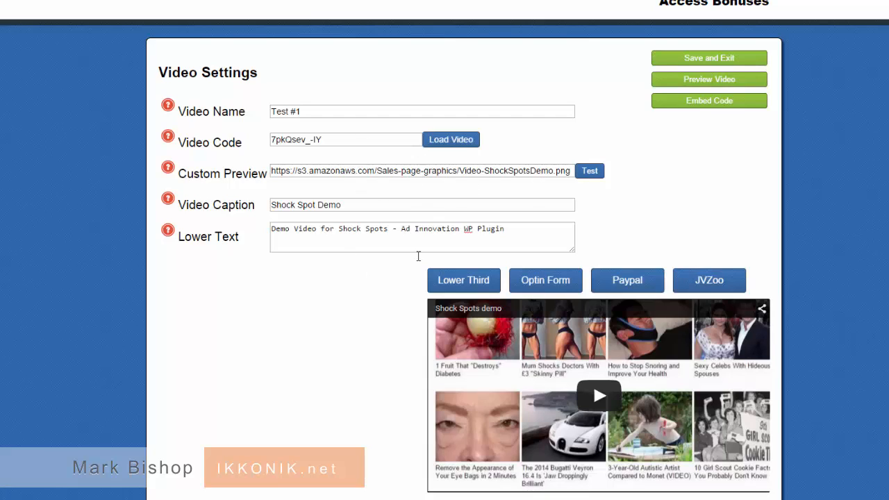
- Show the Lower Third Graphic settings and browse the stock banner graphics
click(460, 285)
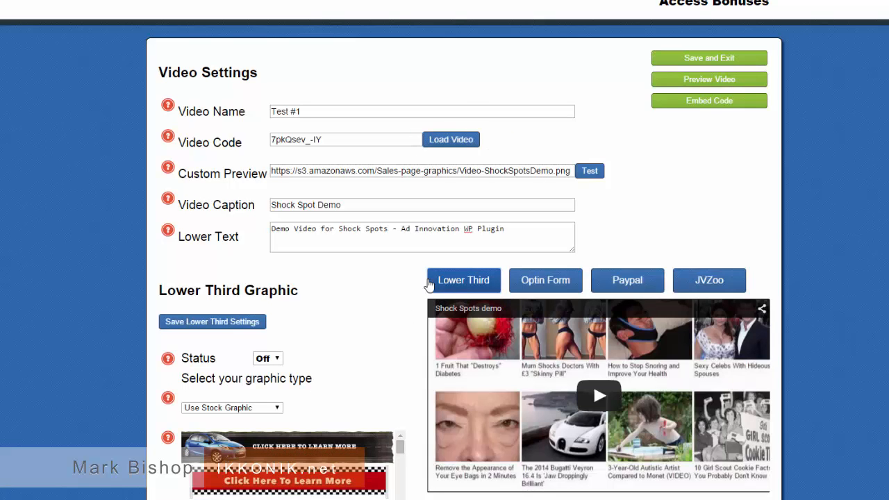
scroll(392, 313, down, 3)
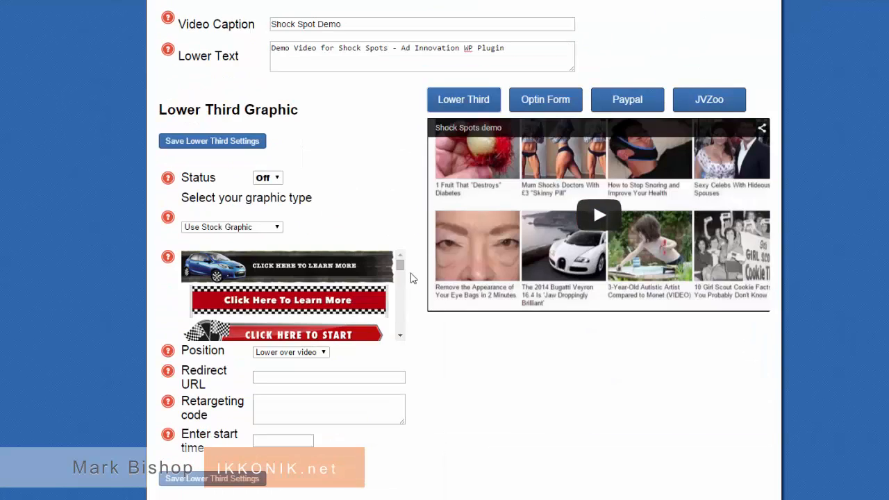
drag(401, 268, 403, 280)
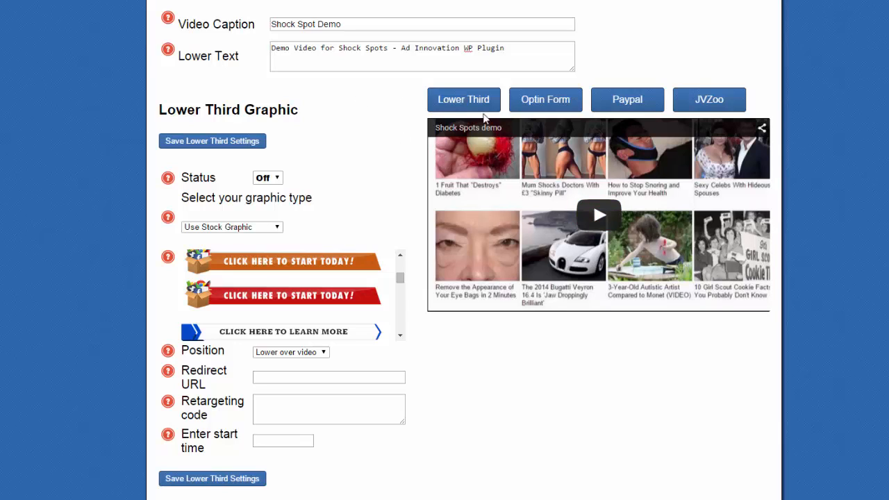
- Review the Optin Form settings down to Save Optin Settings, including Name and Email captions
click(537, 101)
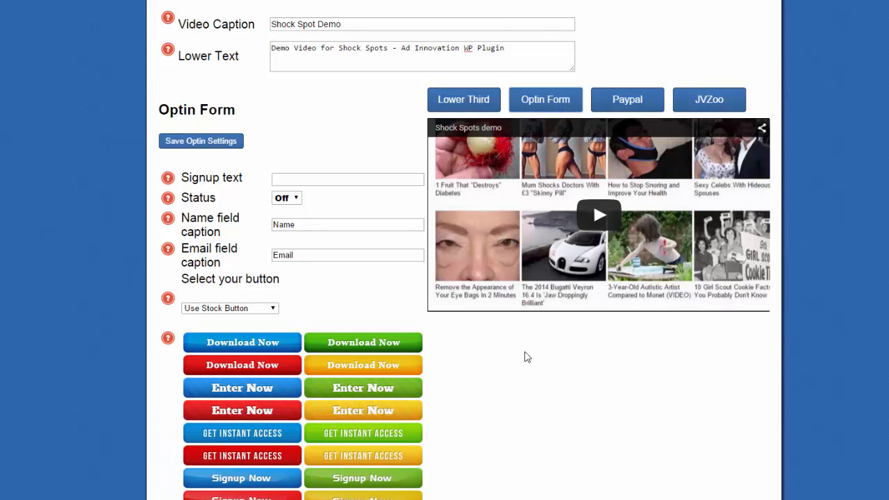
scroll(486, 368, down, 1)
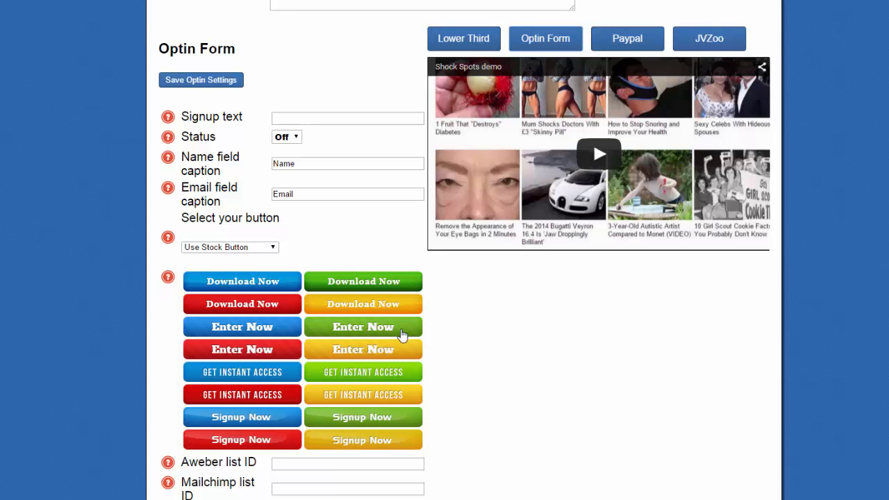
scroll(439, 313, down, 3)
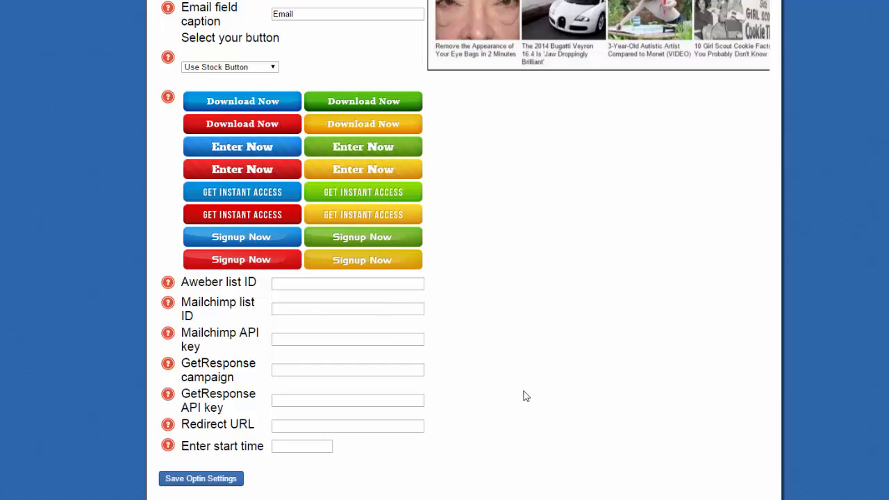
scroll(526, 396, up, 8)
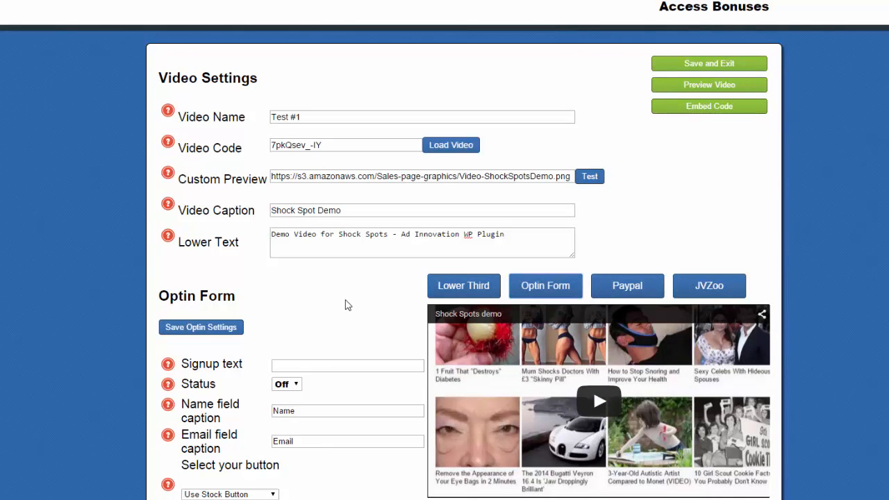
scroll(348, 306, down, 2)
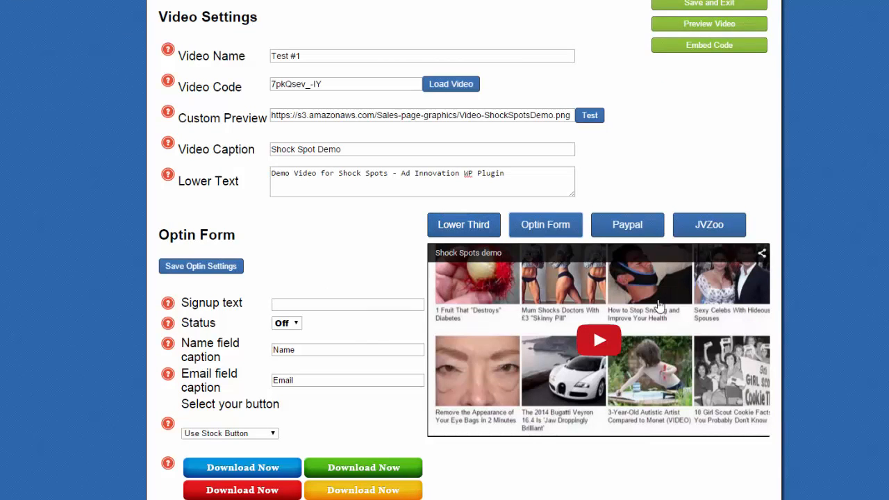
- Set the PayPal button position to Center under video, leaving its status Off
click(624, 229)
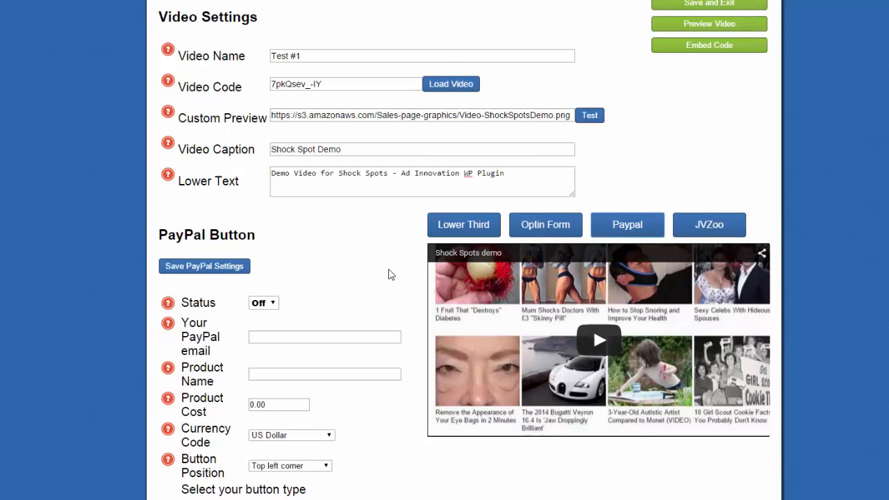
scroll(389, 272, down, 3)
scroll(389, 273, down, 1)
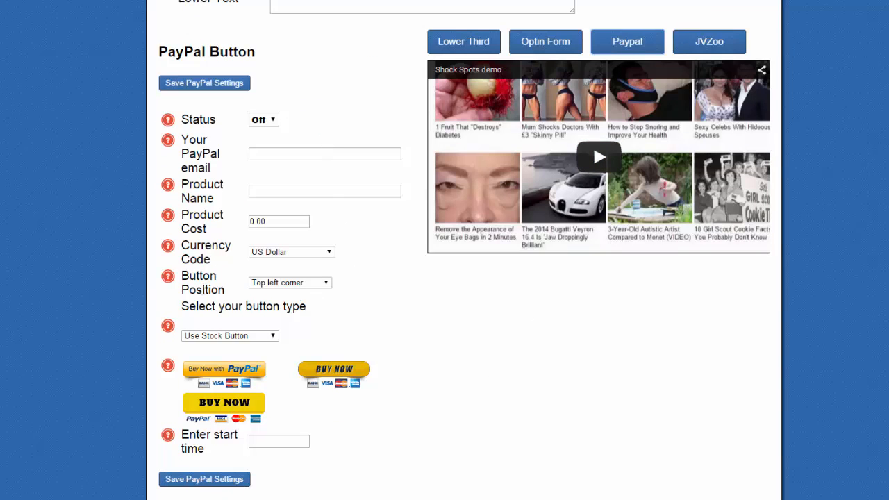
click(330, 287)
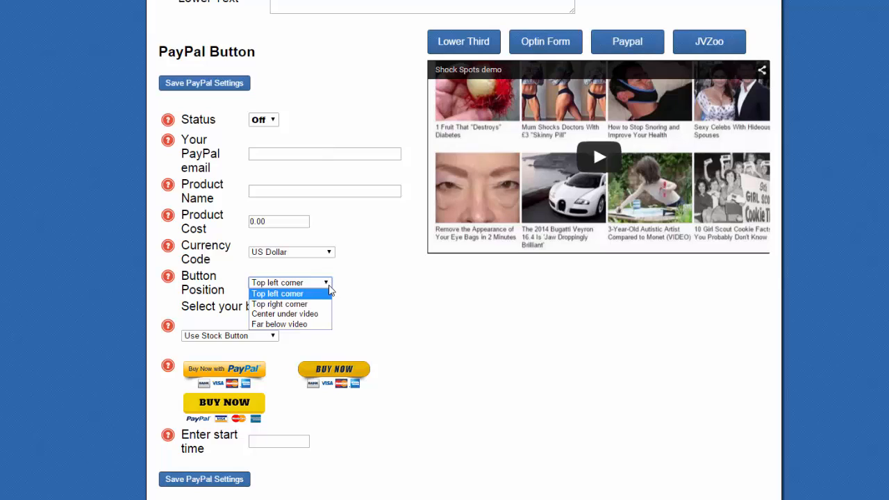
click(318, 314)
click(330, 287)
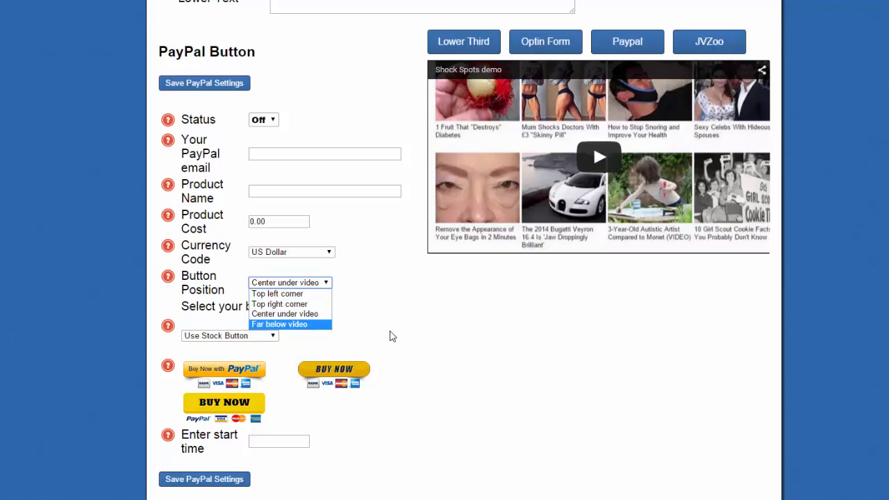
scroll(391, 336, up, 2)
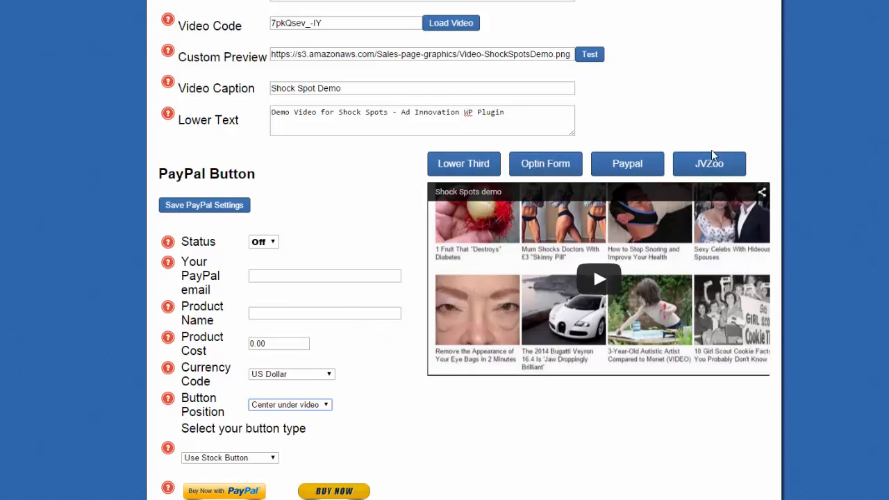
click(745, 163)
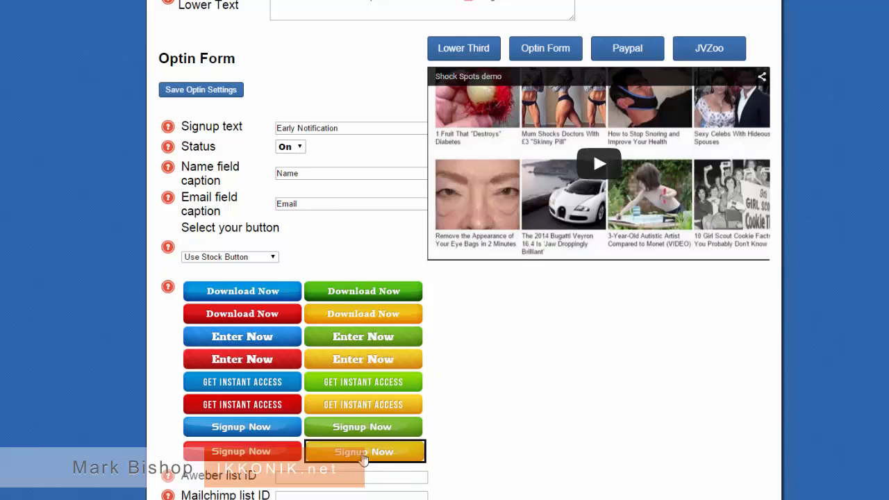
- Keep 'Use Stock Button' as the opt-in signup button type
click(272, 257)
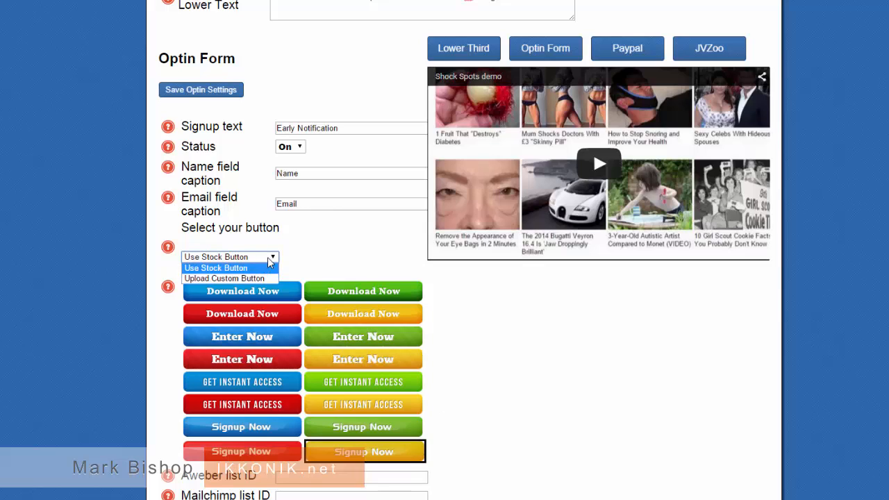
click(313, 258)
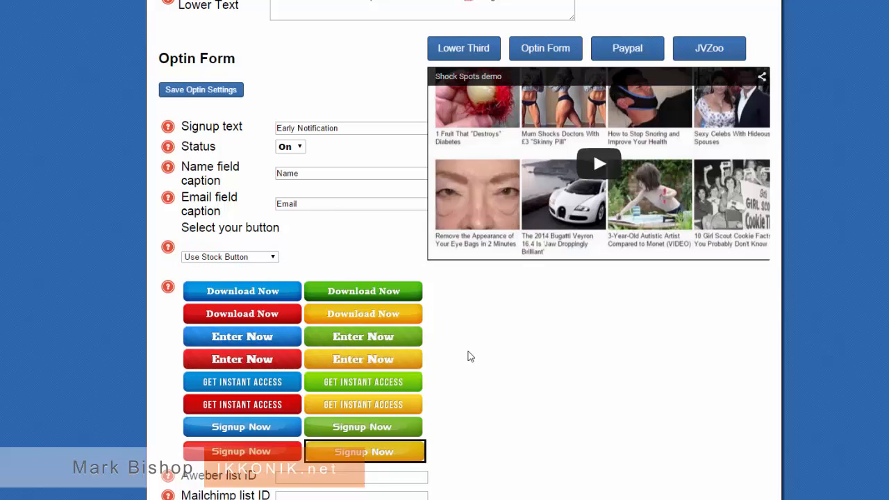
scroll(477, 345, down, 1)
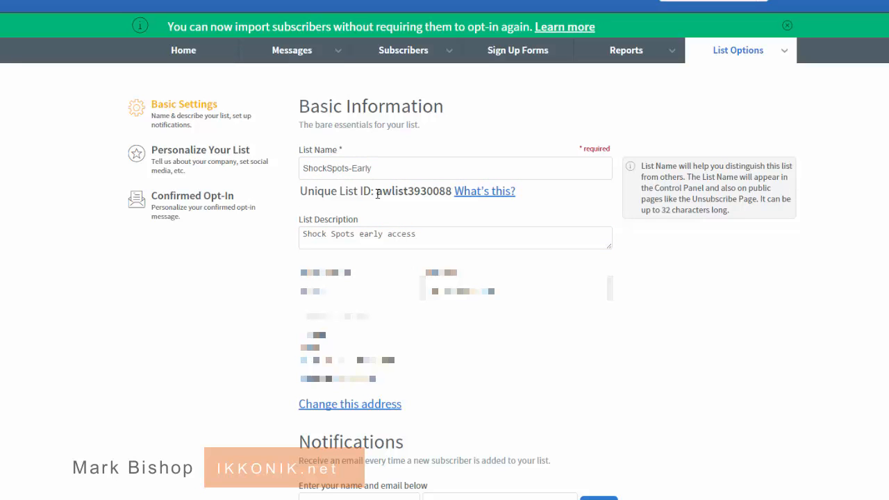
- Select the ShockSpots-Early Unique List ID on AWeber's List Options page and copy it
drag(377, 194, 453, 192)
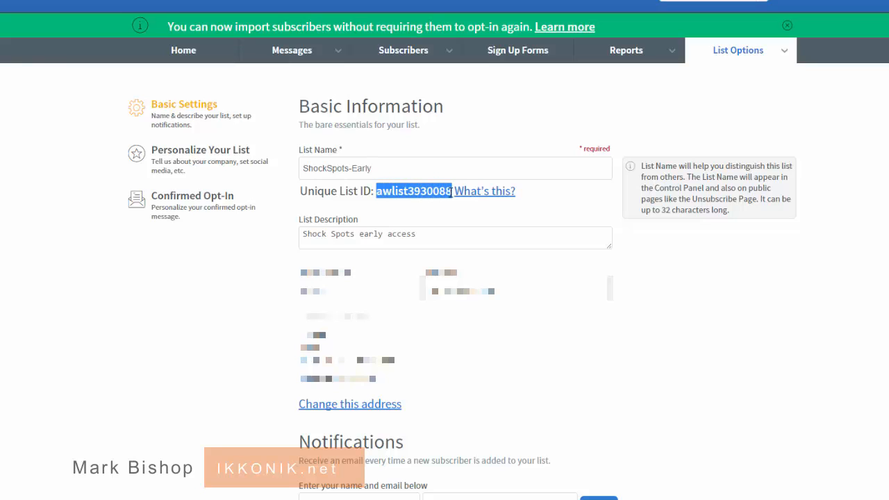
right_click(441, 193)
click(458, 202)
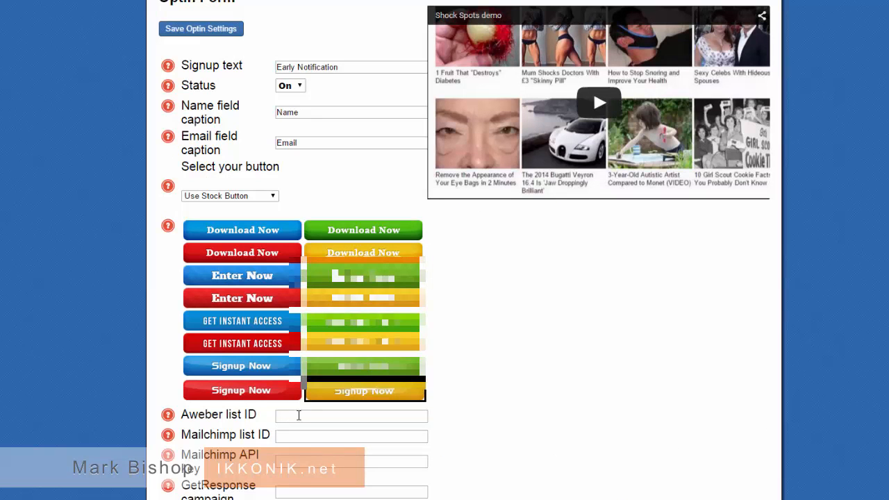
- Paste the copied AWeber list ID into the opt-in form's list ID field
right_click(307, 417)
click(355, 297)
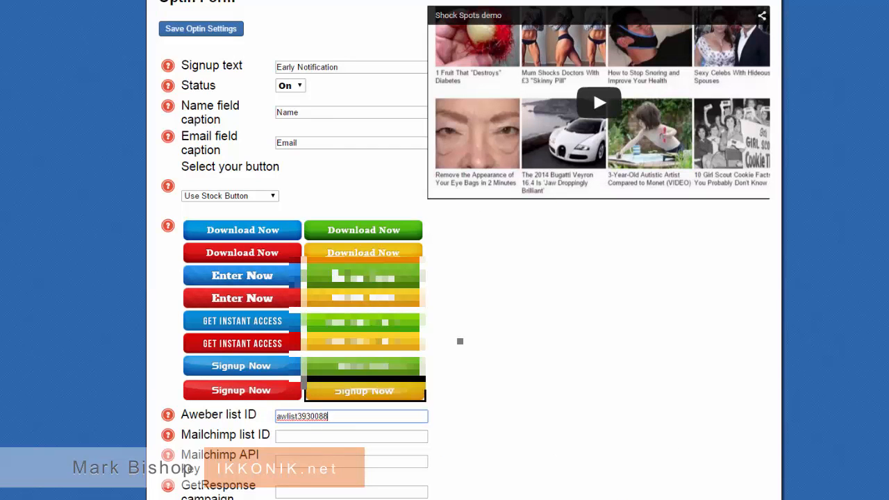
scroll(458, 410, down, 2)
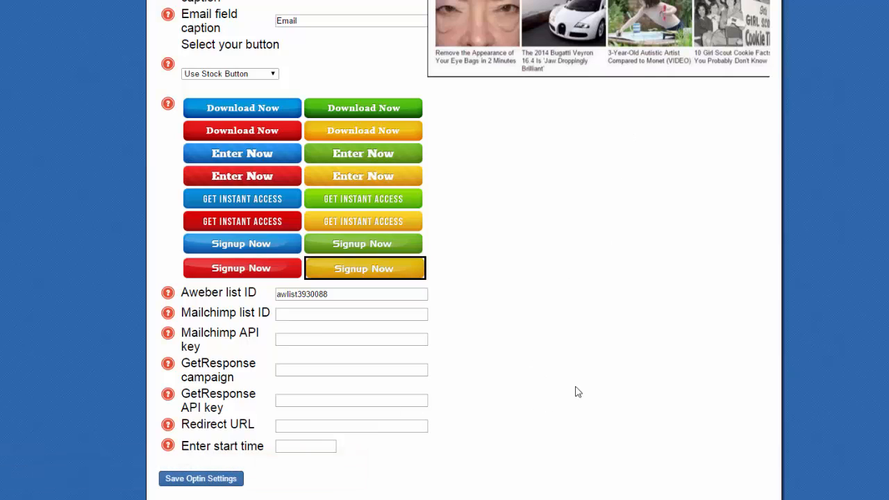
scroll(619, 288, up, 3)
scroll(618, 287, up, 2)
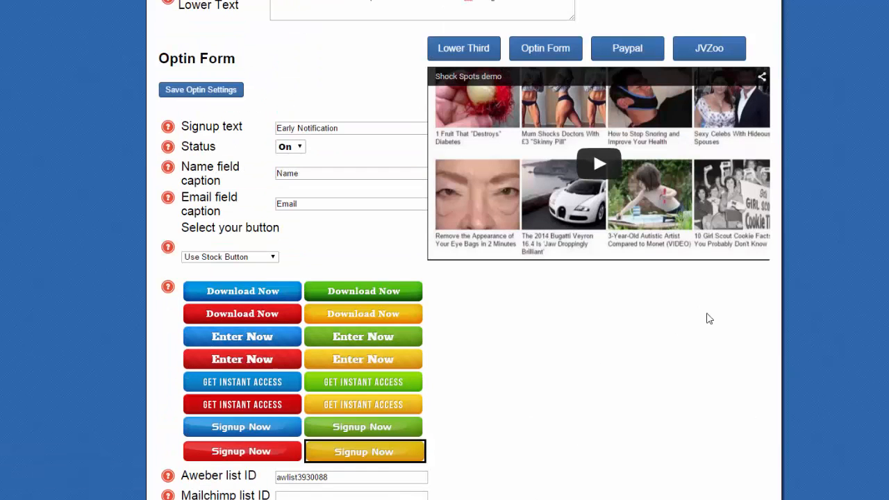
- Set the opt-in form to appear at 1:12 and save the opt-in settings
click(597, 166)
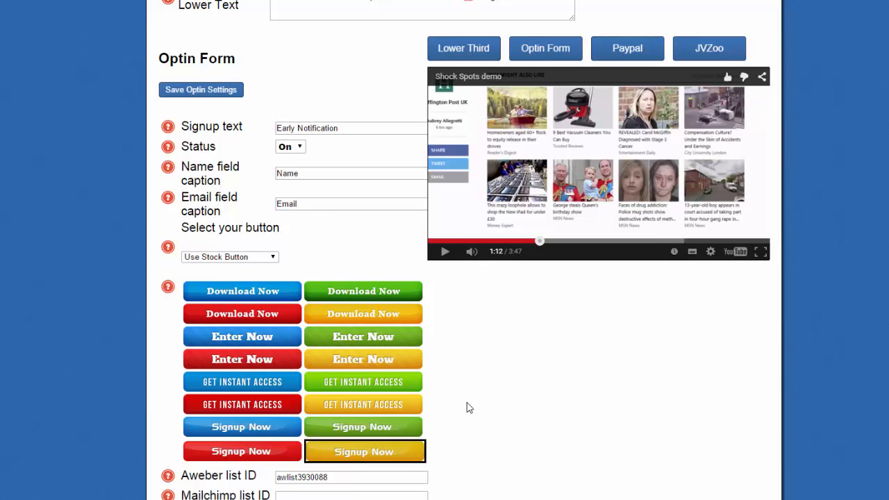
scroll(349, 477, down, 3)
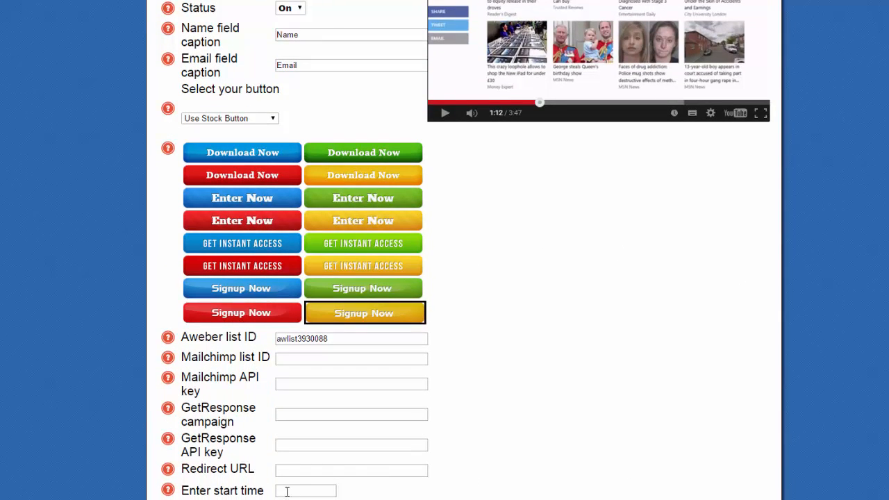
click(287, 491)
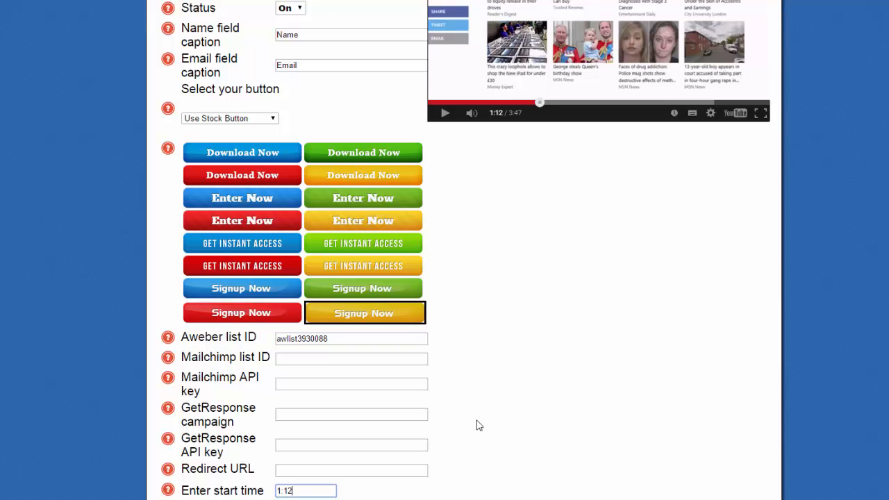
scroll(479, 425, down, 1)
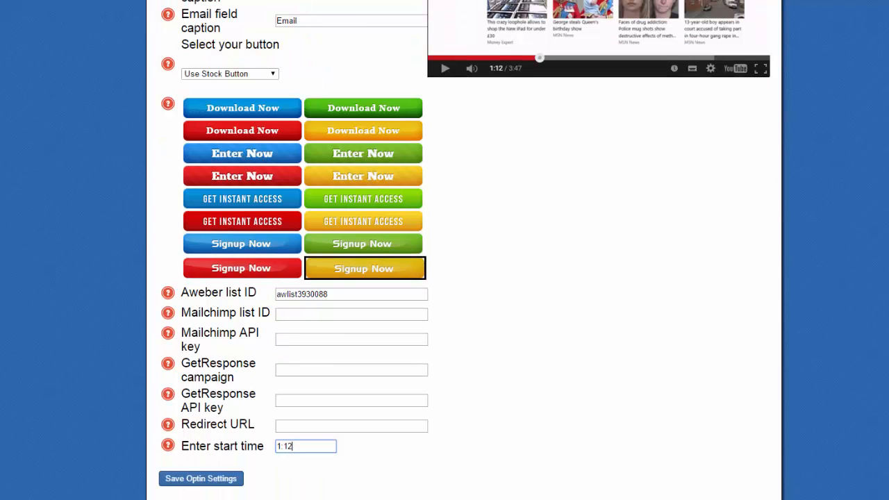
click(214, 479)
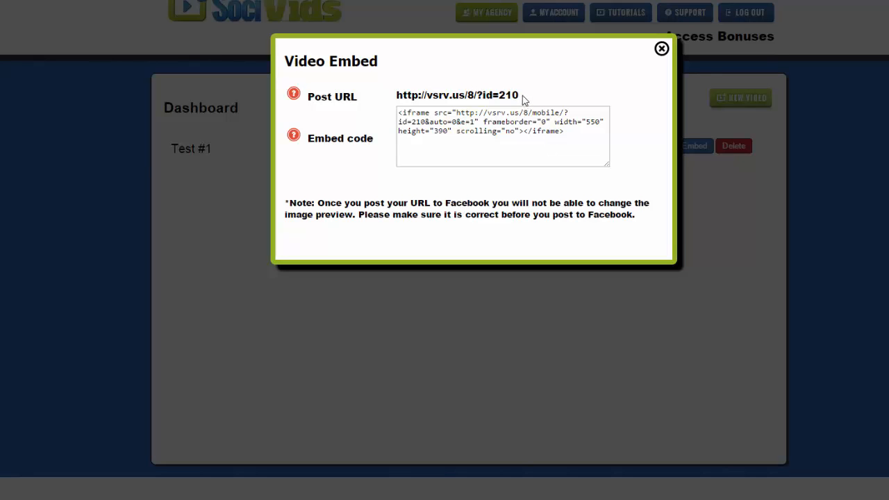
drag(523, 99, 396, 96)
right_click(432, 92)
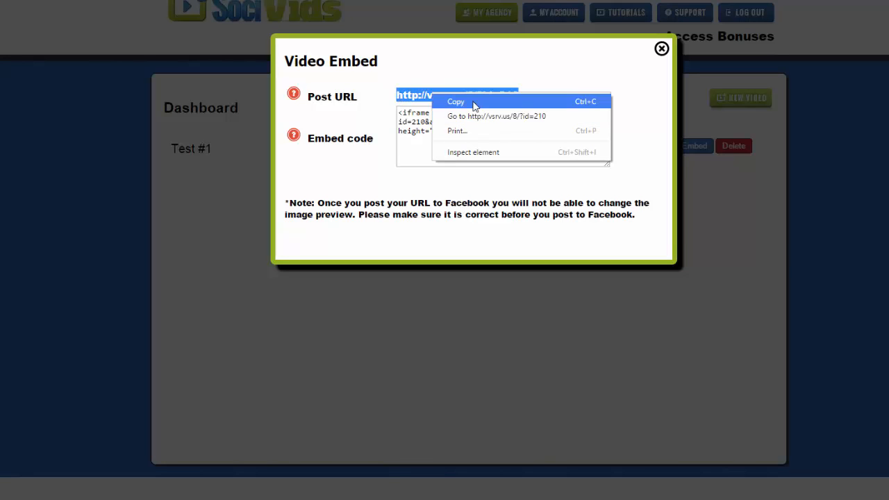
click(474, 103)
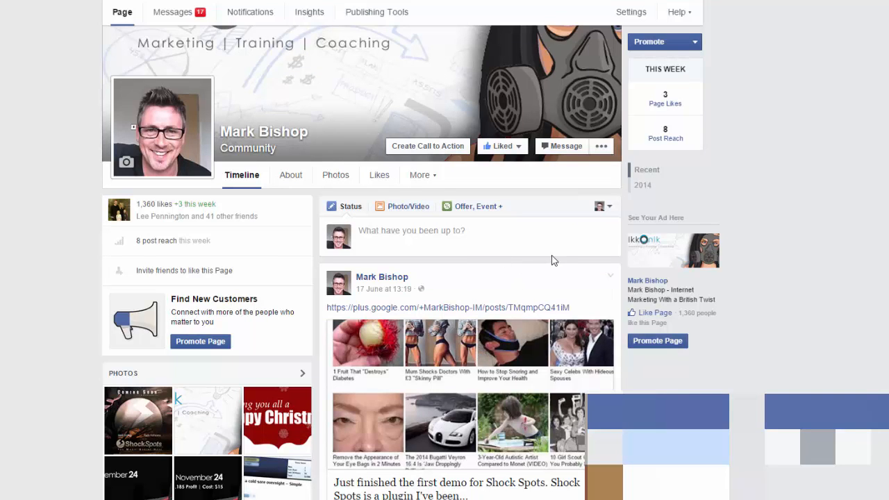
click(493, 235)
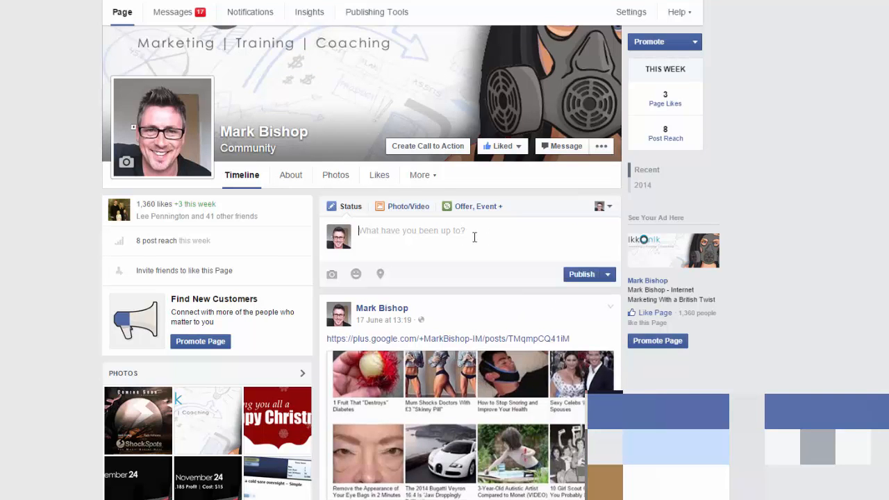
right_click(416, 233)
click(460, 308)
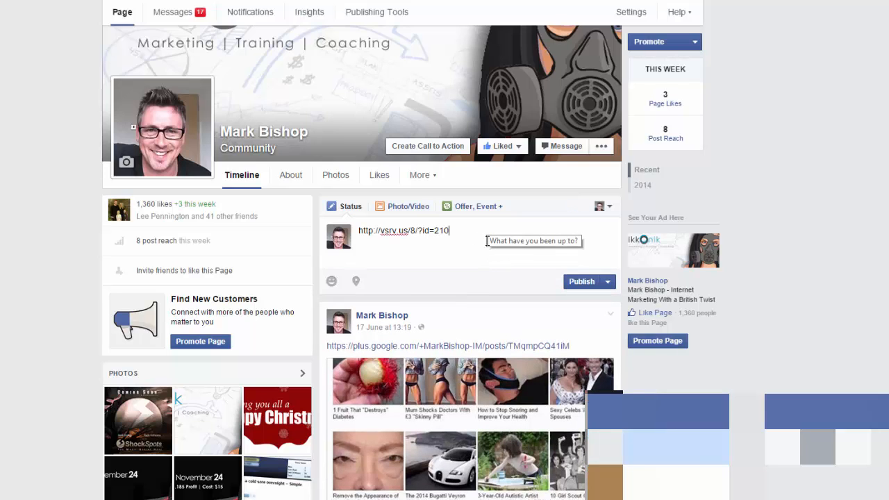
click(581, 281)
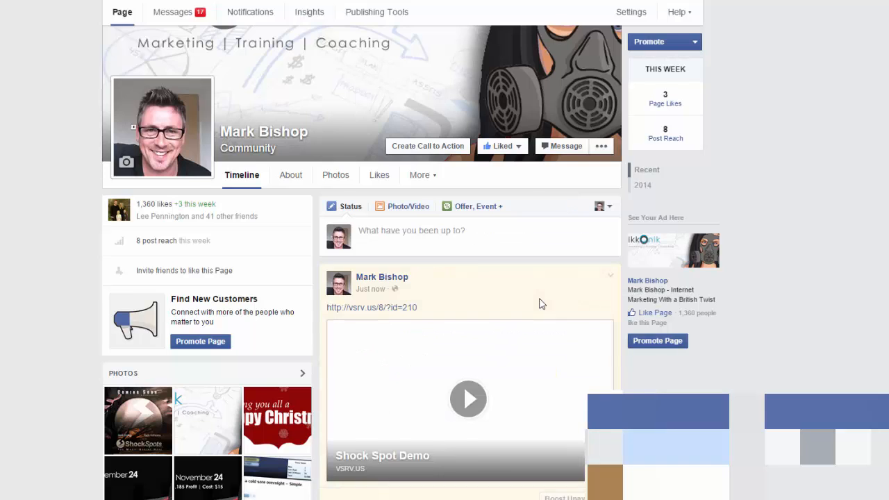
scroll(539, 302, down, 2)
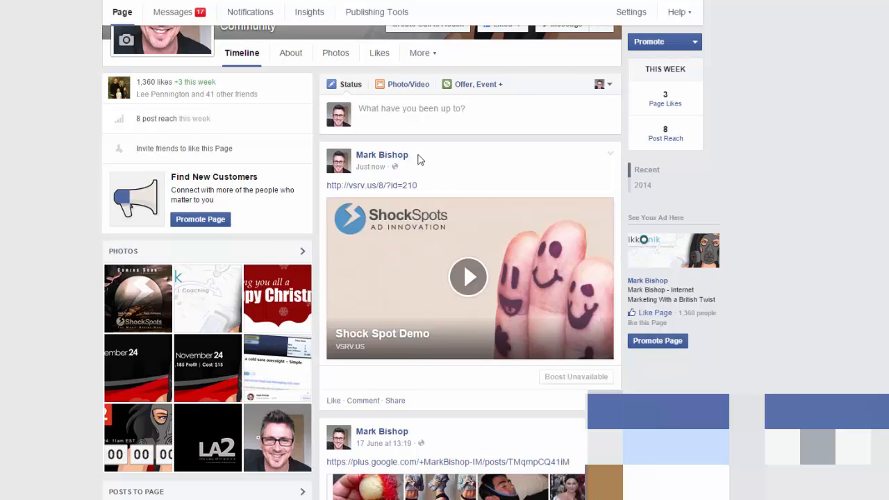
scroll(465, 171, down, 1)
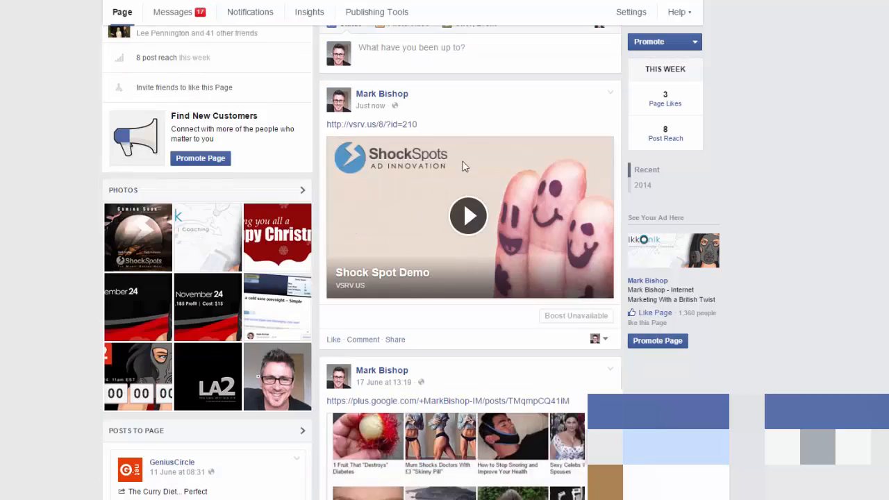
- Play the Shock Spot Demo post and submit the Early Notification form with a name and email
click(470, 220)
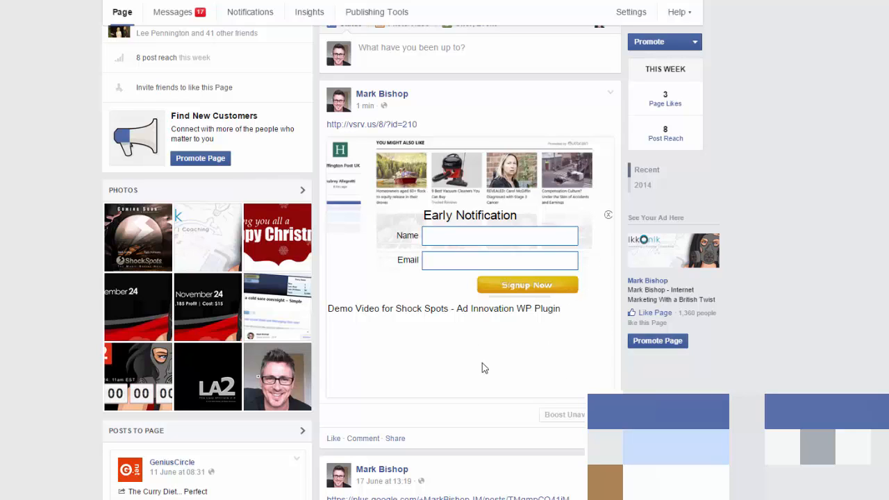
click(448, 237)
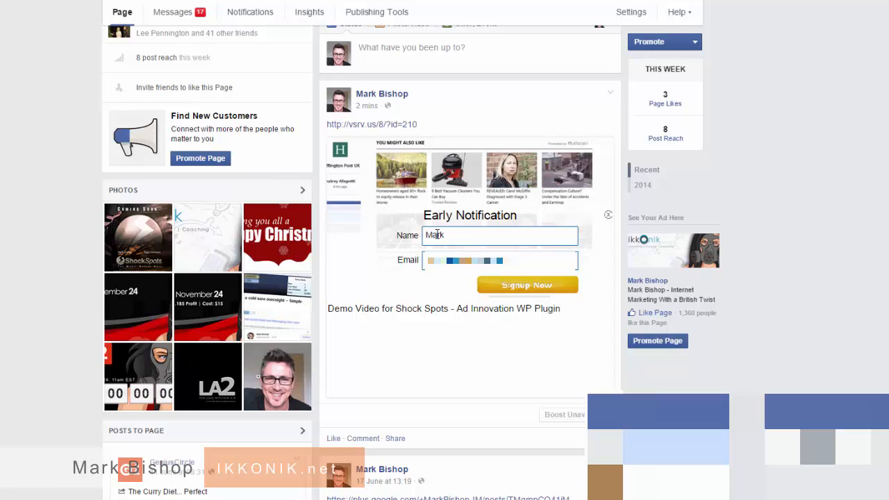
click(514, 286)
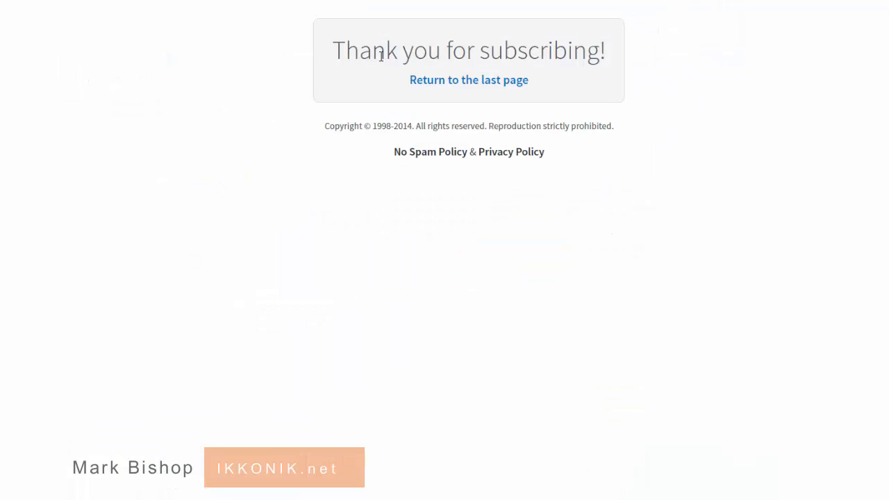